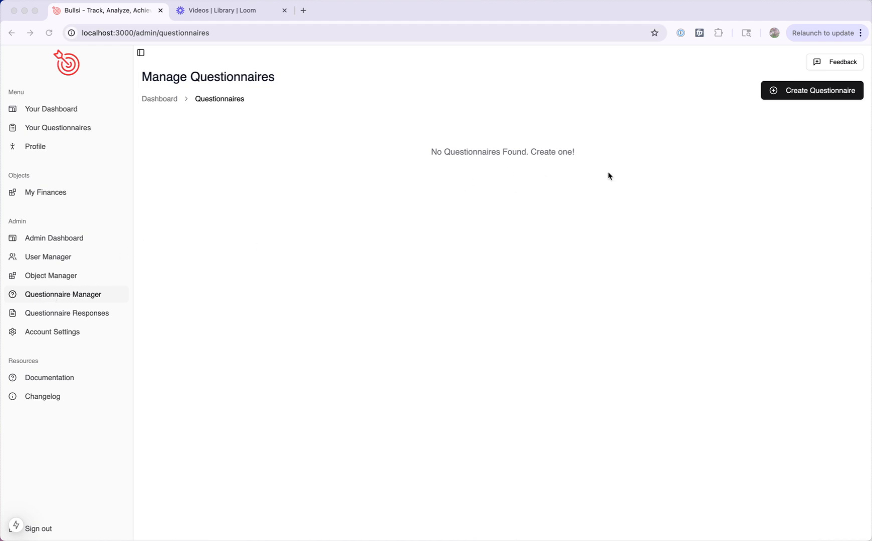
Step: Start a new questionnaire and name it "Intake Form"
click(814, 90)
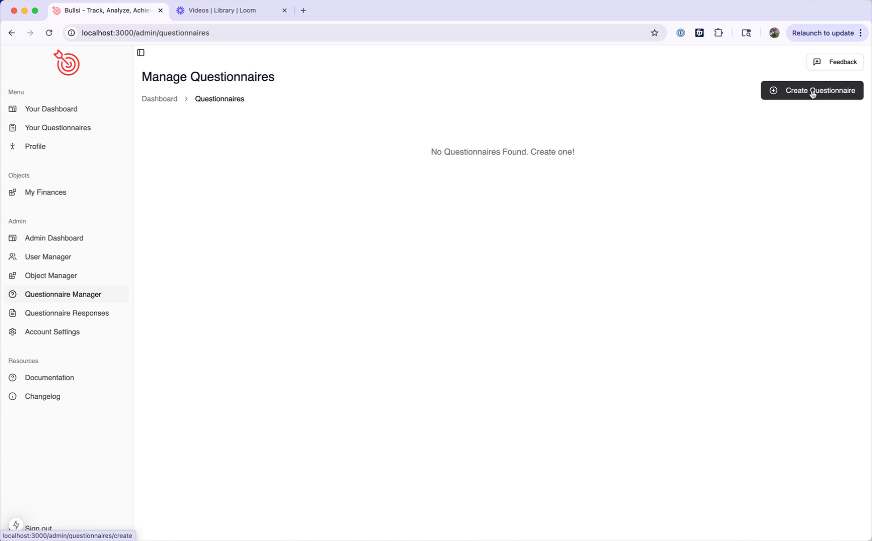
click(813, 92)
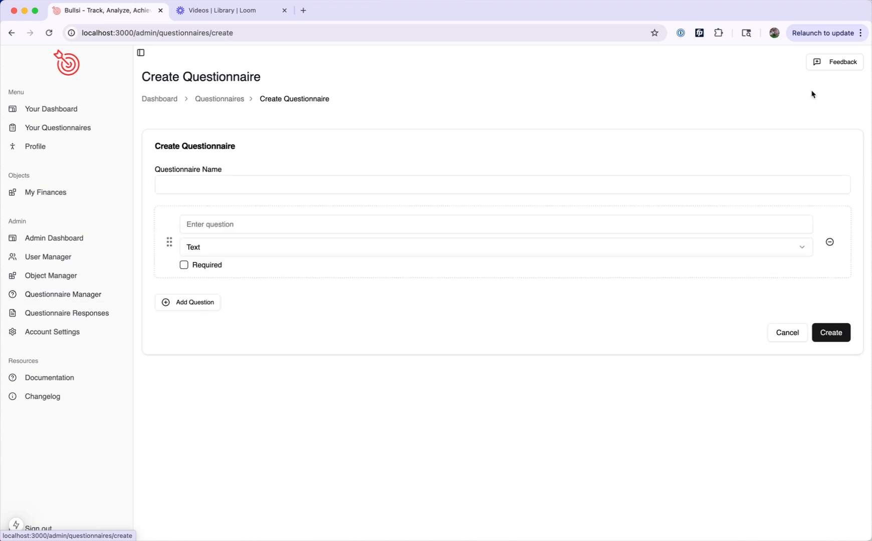
click(363, 185)
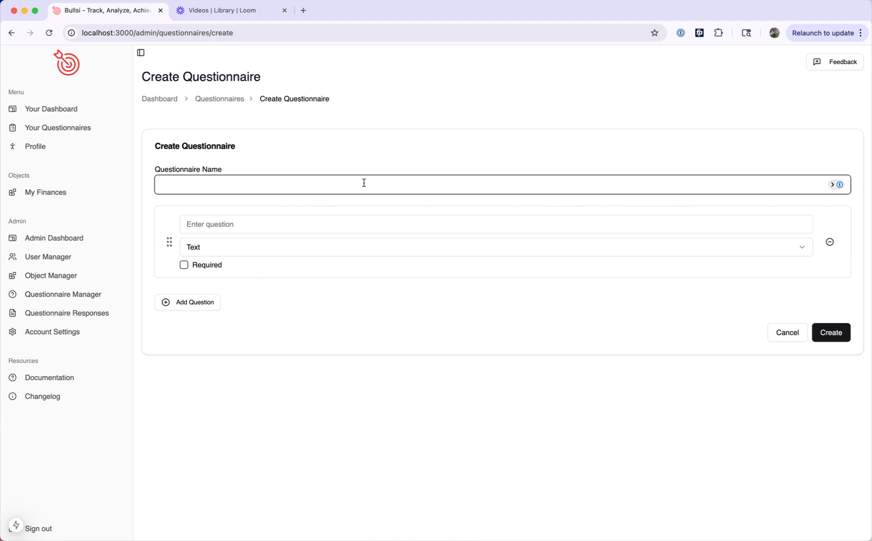
text(Intake )
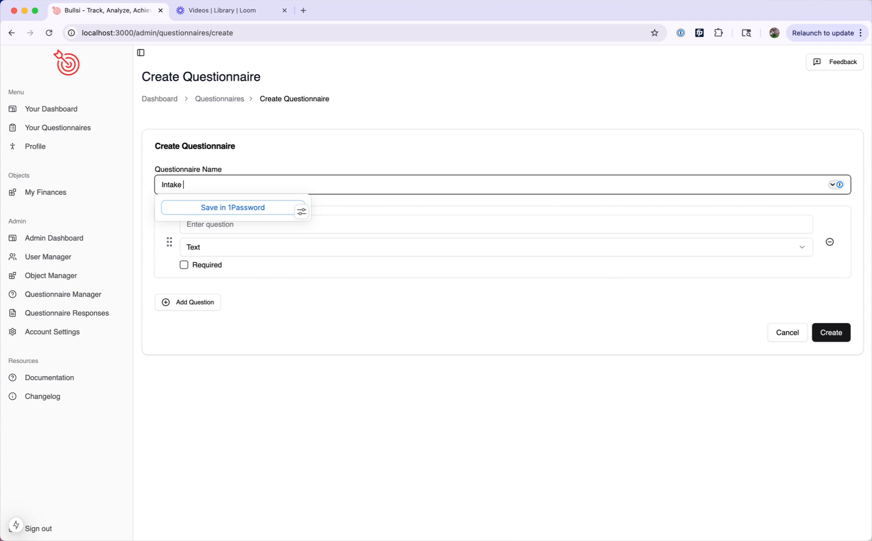
text(Form)
Step: Enter "What is your current weight?" as the first question, with answer type Number and marked as required
click(419, 227)
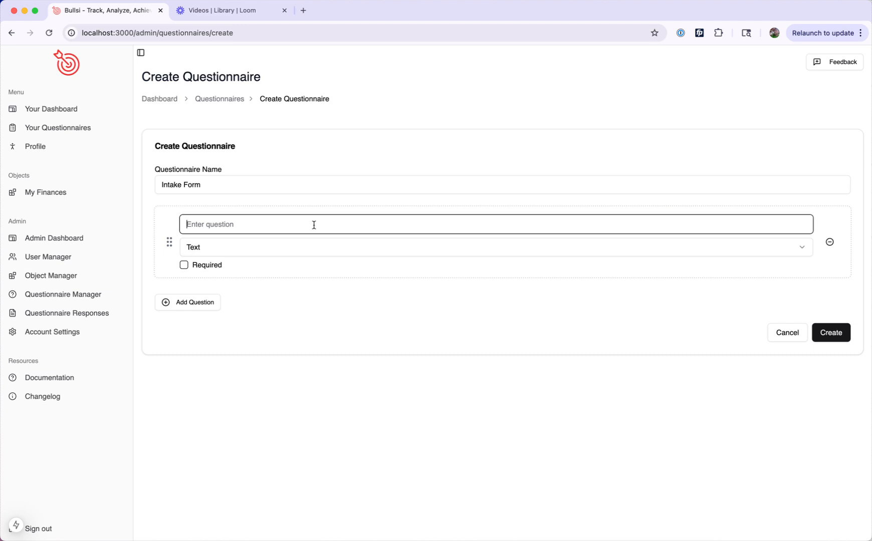
text(What is your current weight)
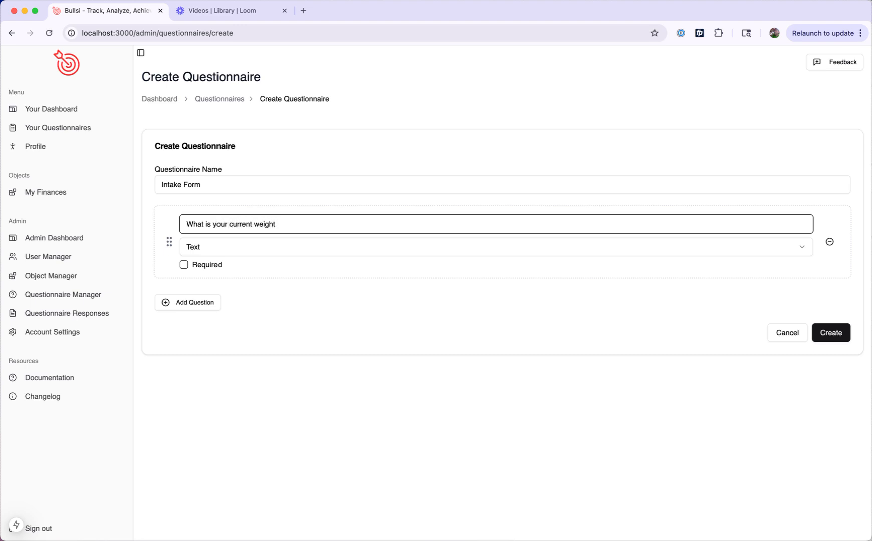
text(?)
click(293, 253)
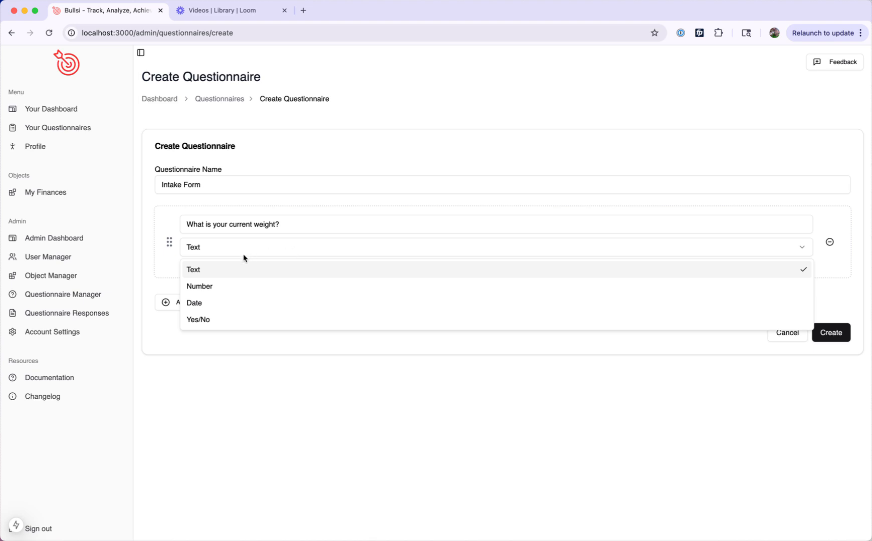
click(224, 287)
click(187, 268)
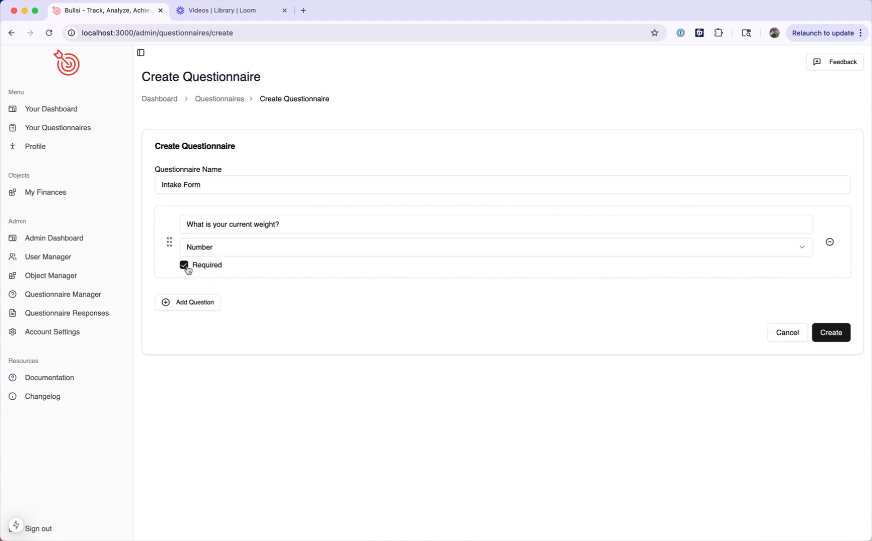
Step: Add a second question, "What is your goal weight?", with answer type Number and marked as required
click(185, 307)
text(Wh)
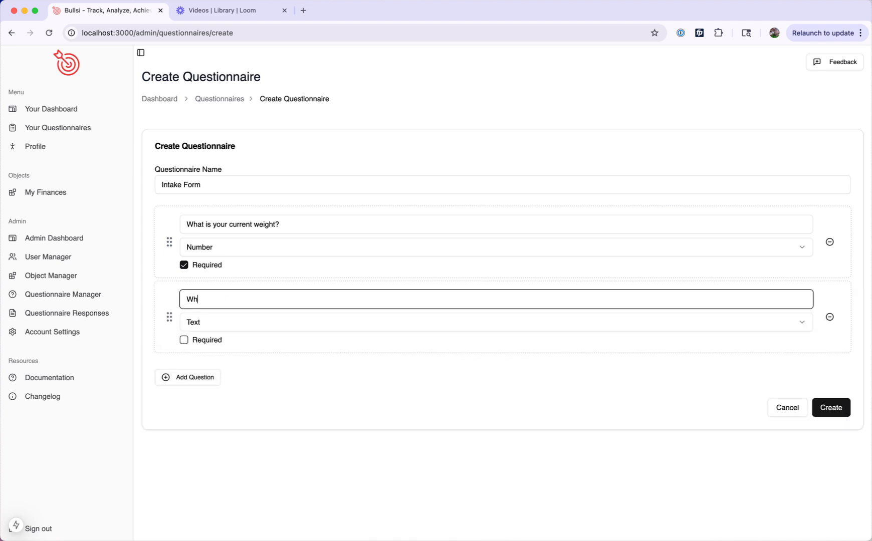
text(at is your goal weight?)
click(211, 327)
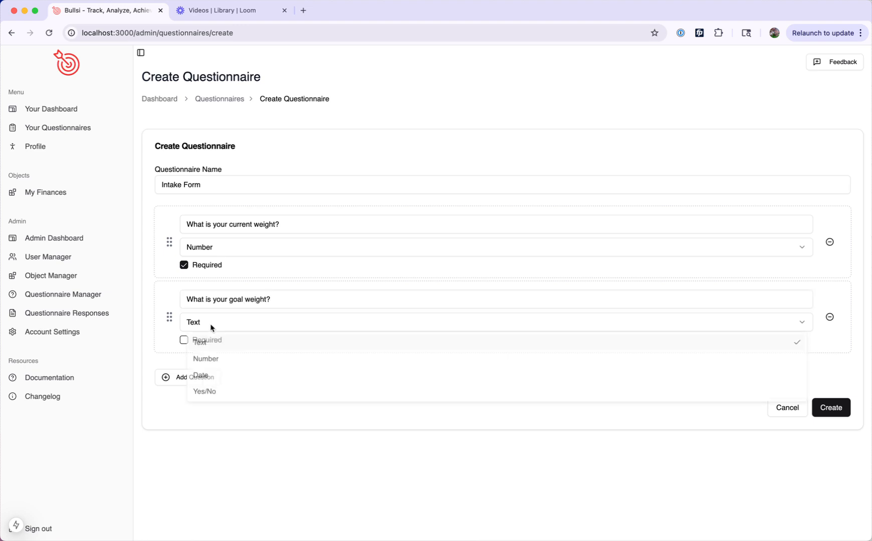
click(203, 364)
click(183, 340)
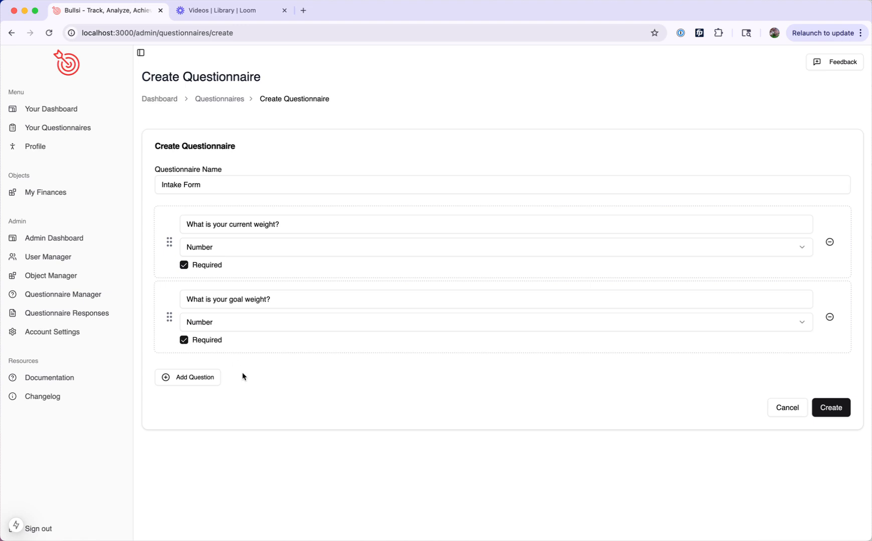
Step: Add the required text question "How often do you work out in a week?" and create the questionnaire
click(199, 377)
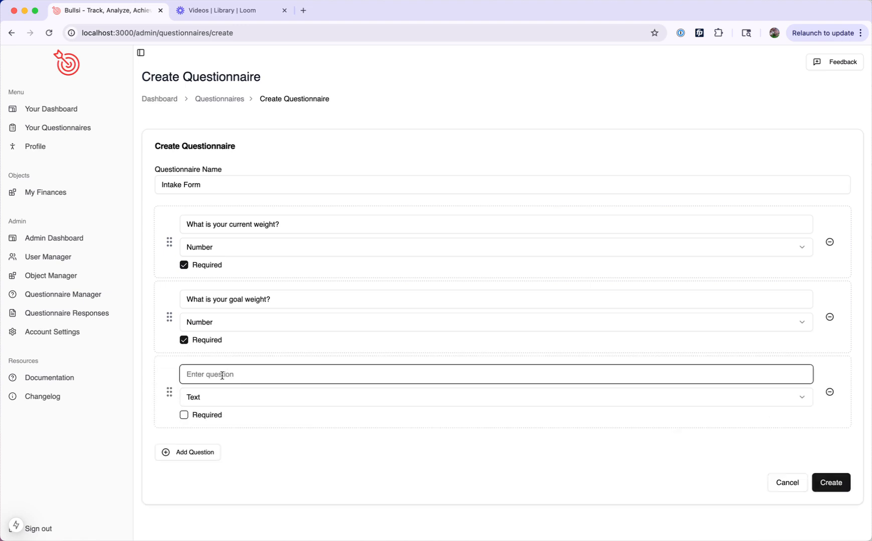
text(What is your)
key(BackSpace)
key(BackSpace)
key(BackSpace)
key(BackSpace)
key(BackSpace)
key(BackSpace)
key(BackSpace)
key(BackSpace)
key(BackSpace)
key(BackSpace)
key(BackSpace)
key(BackSpace)
key(BackSpace)
text(How often do you work out i)
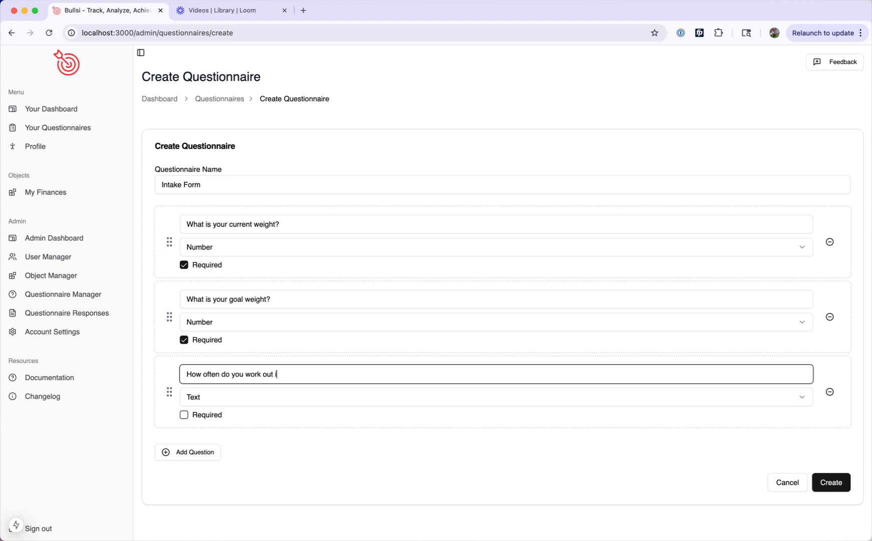
text(n a week?)
click(210, 402)
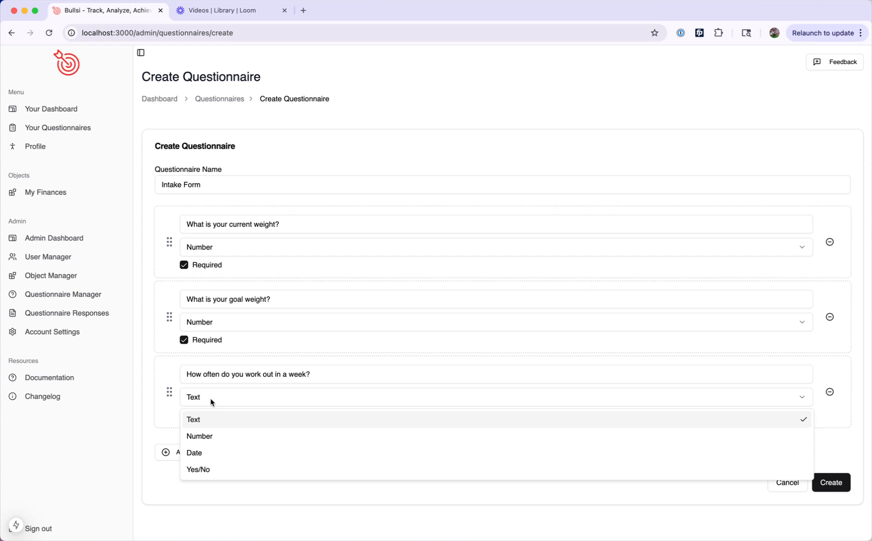
click(210, 398)
click(184, 417)
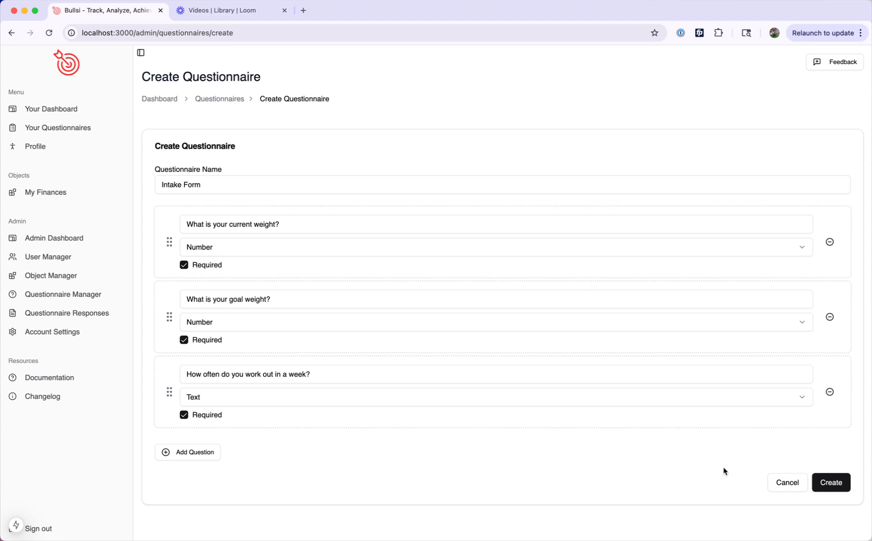
click(835, 485)
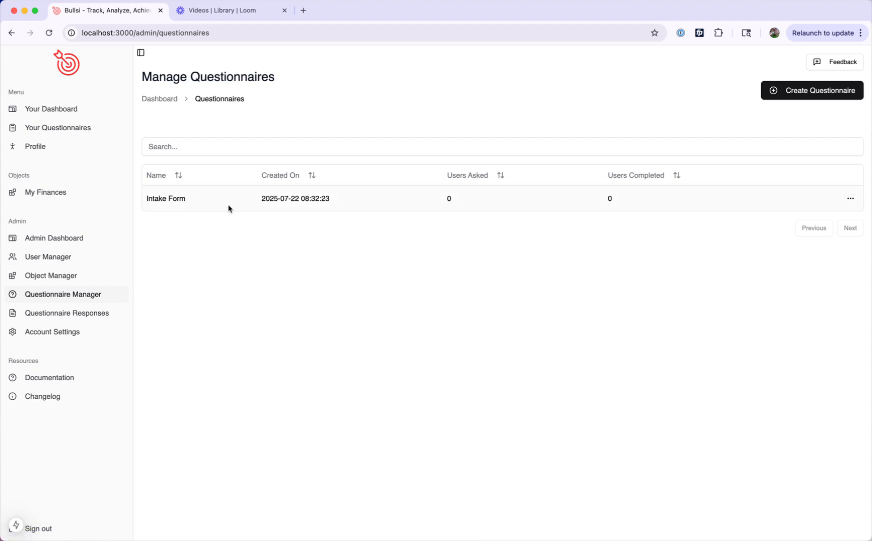
Step: Assign the Intake Form questionnaire to both available users
click(851, 201)
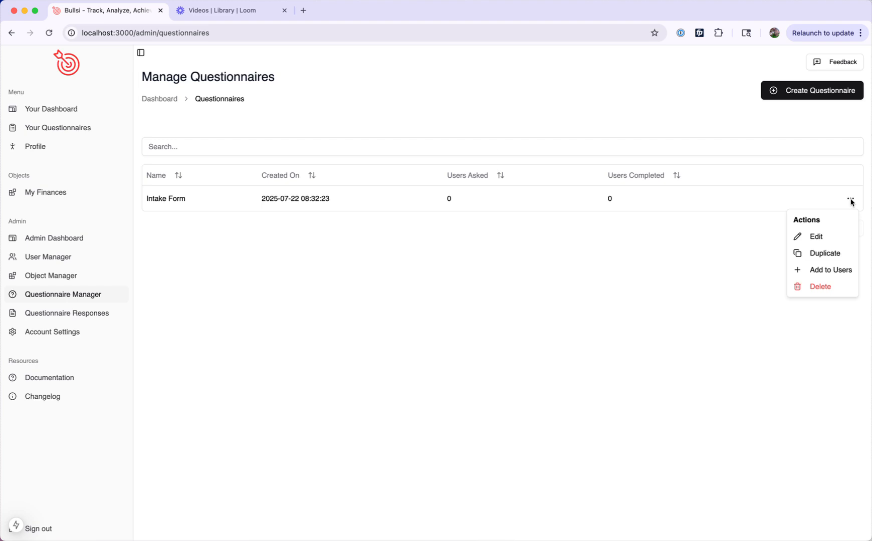
click(830, 273)
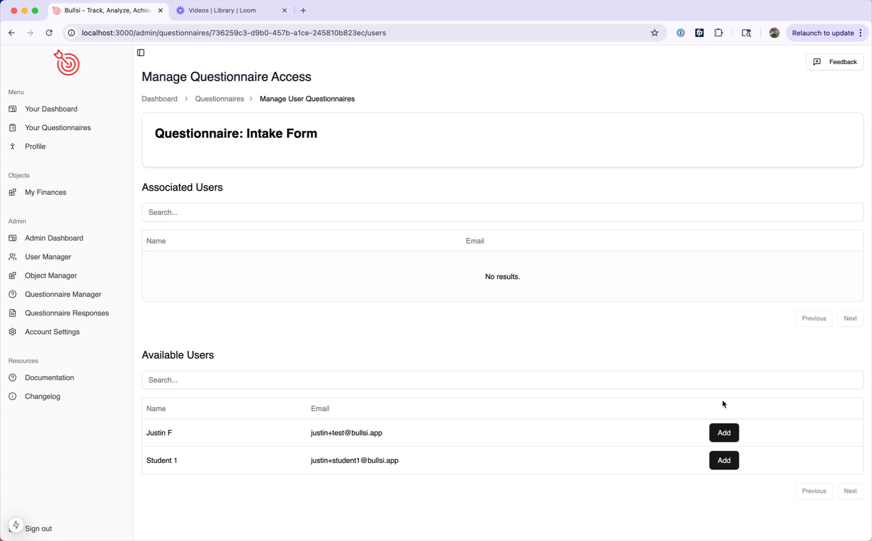
click(720, 466)
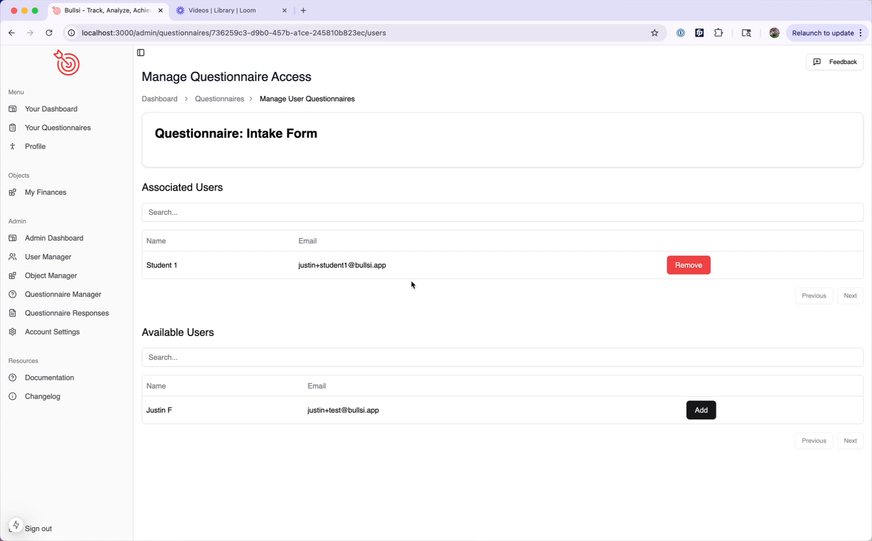
click(701, 411)
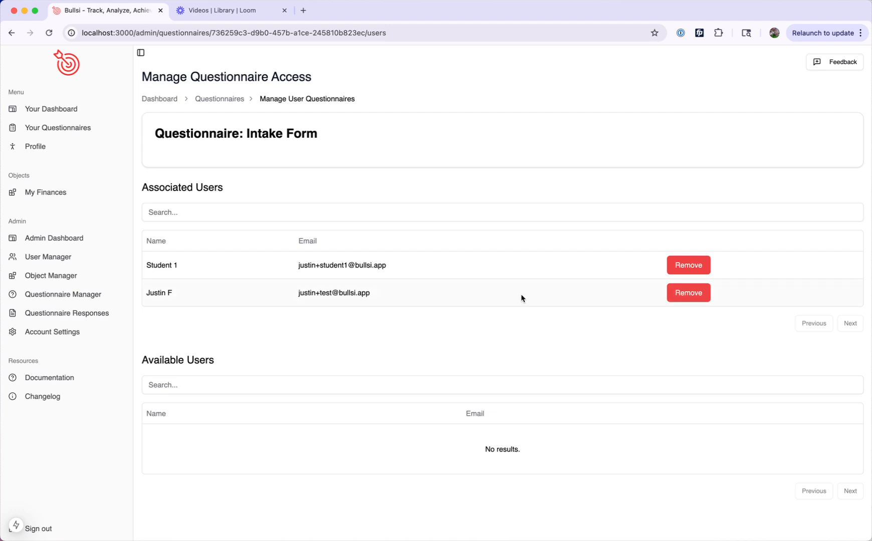
Step: Complete your own assigned Intake Form with current weight 200, goal weight 185 and workouts per week 5, and submit the response
click(69, 111)
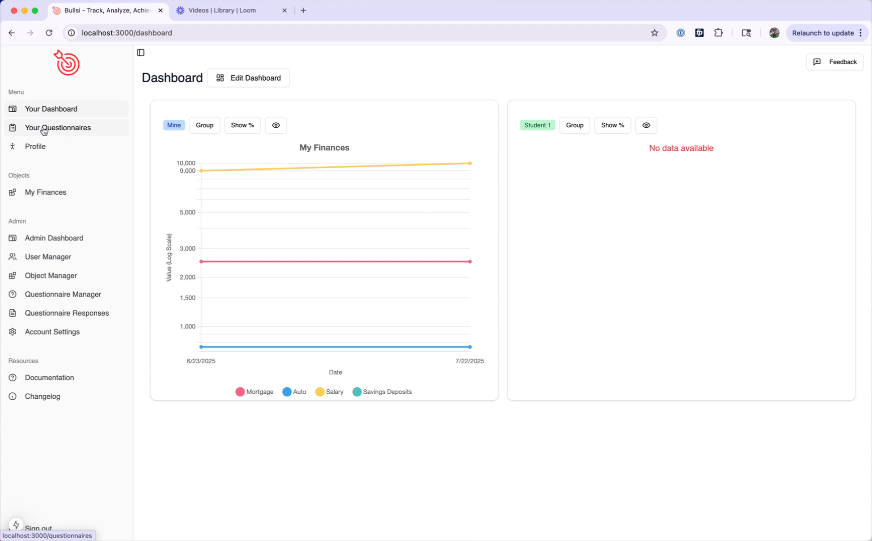
click(44, 131)
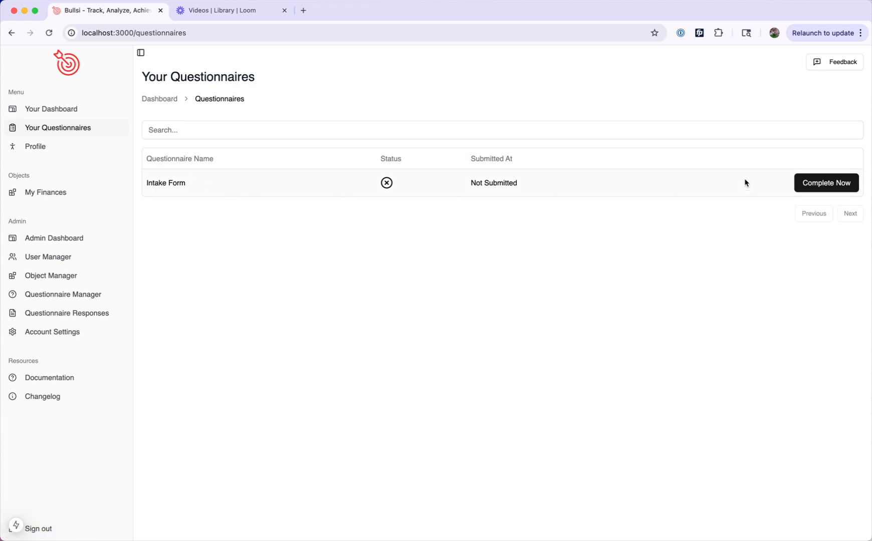
click(834, 186)
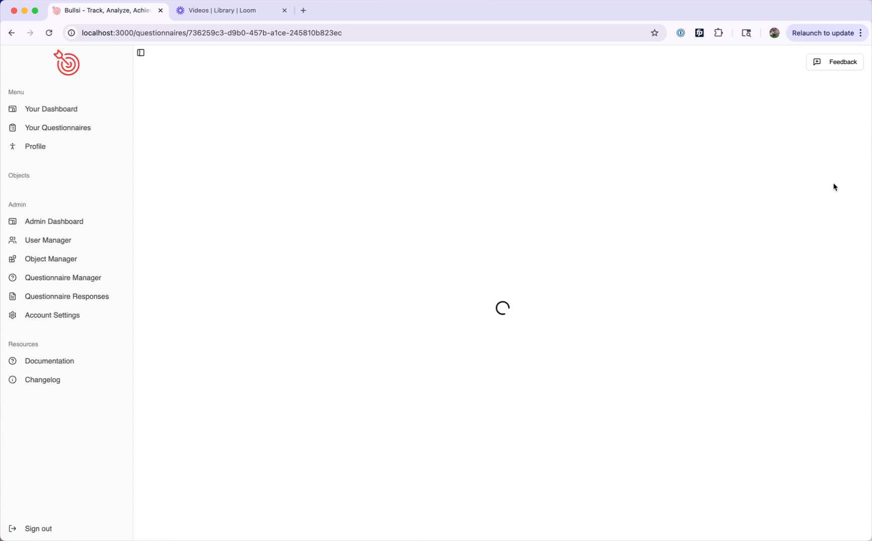
click(307, 165)
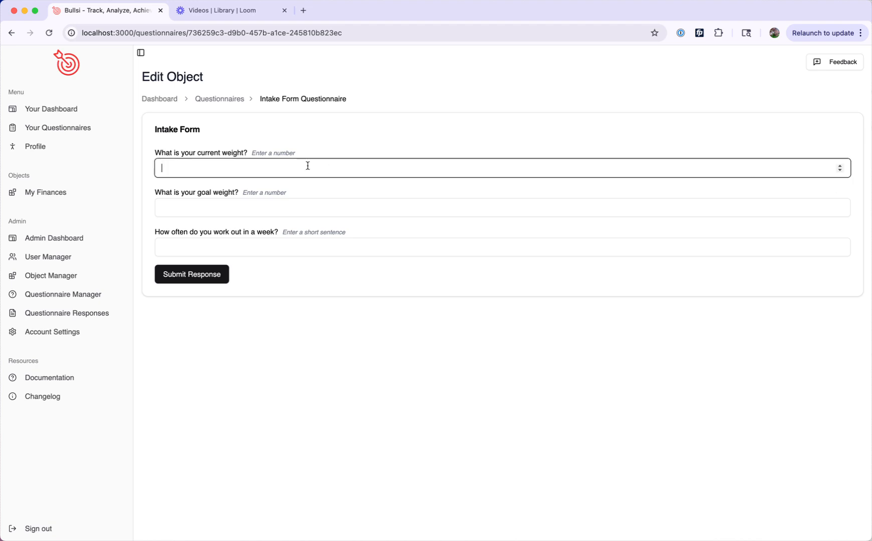
text(200)
click(298, 207)
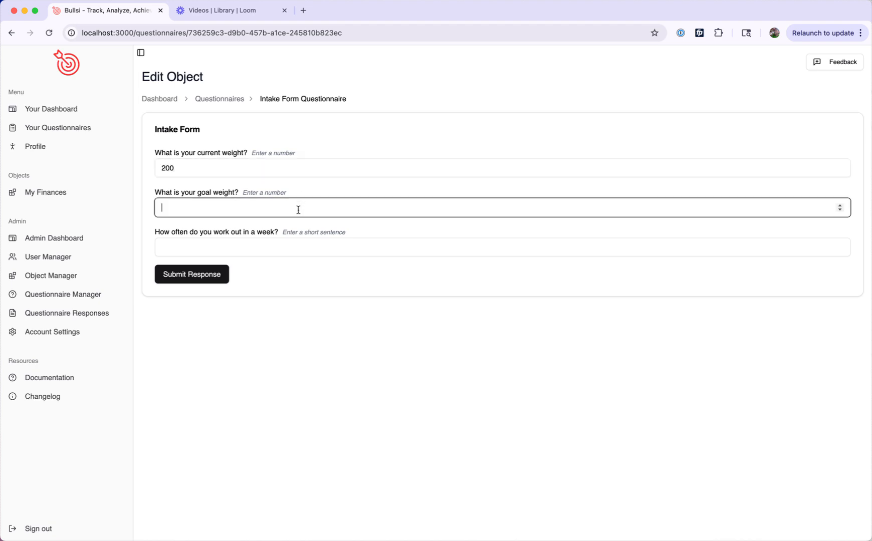
text(185)
click(296, 249)
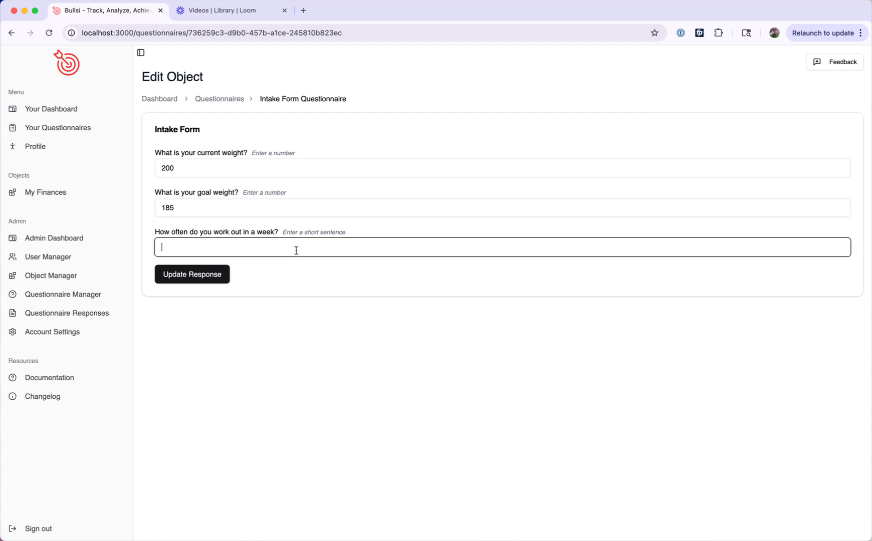
text(5)
click(208, 277)
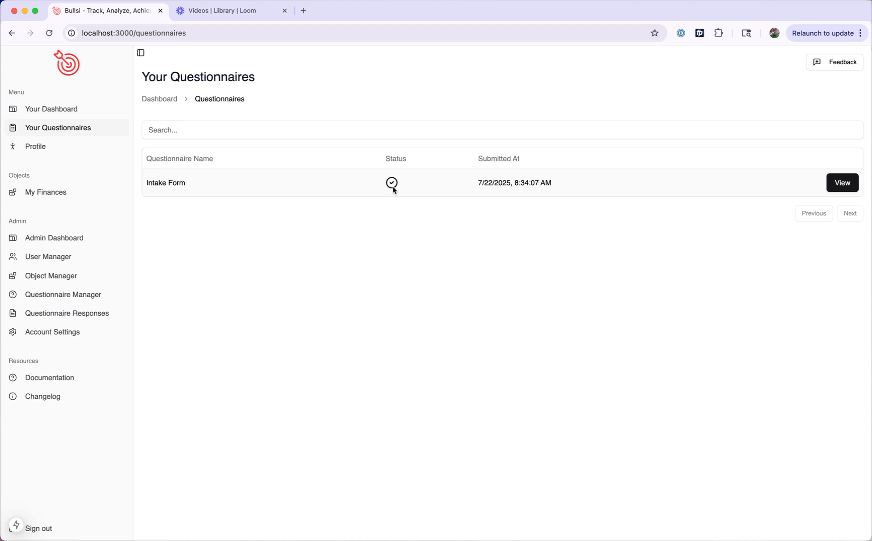
Step: Review the submitted Intake Form response and check its completion in the admin questionnaire list and Questionnaire Responses page
click(843, 184)
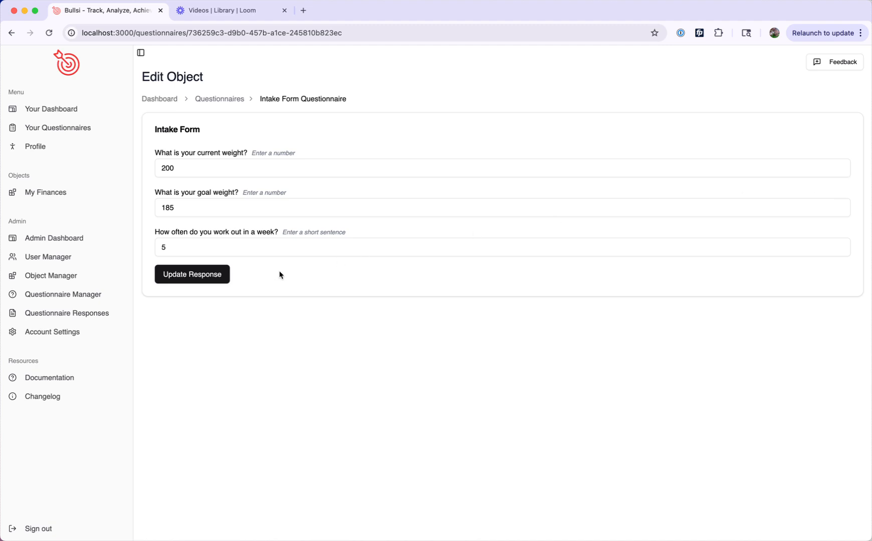
click(100, 296)
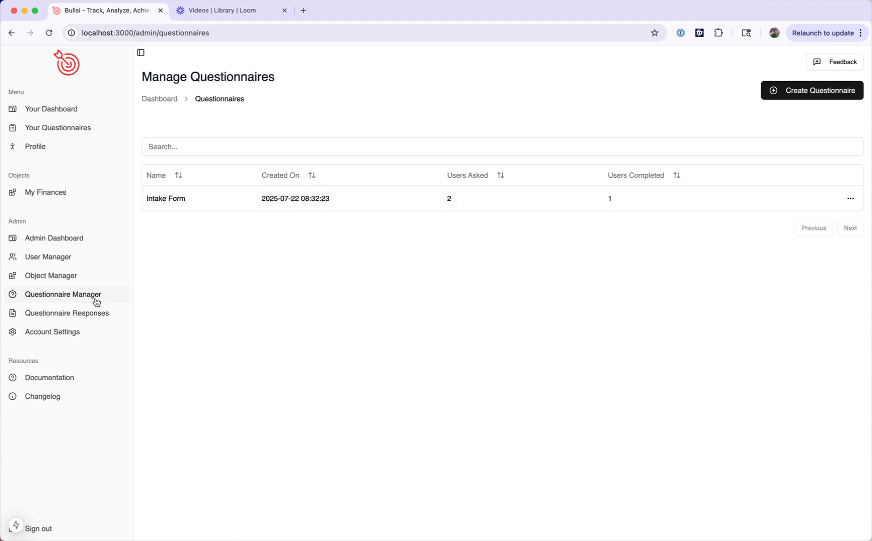
click(52, 315)
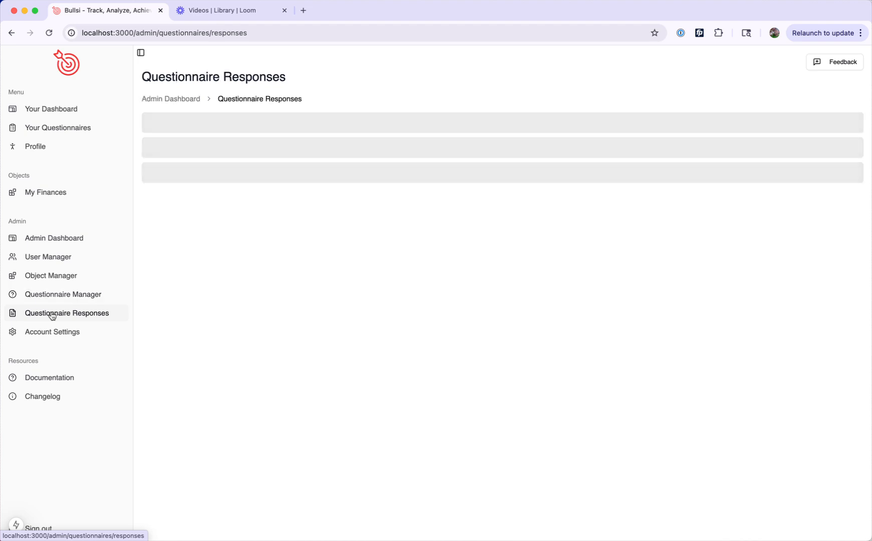